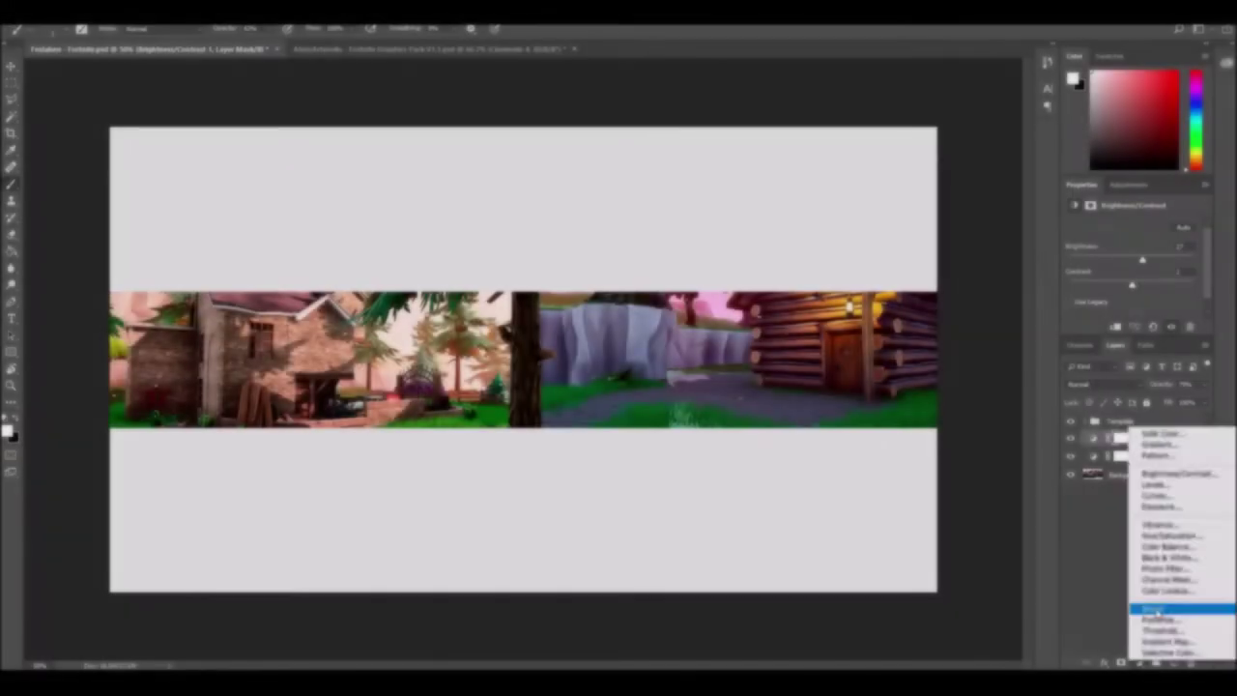
Add vibrance, photo filter, channel mixer and exposure adjustment layers to the village background
click(1142, 611)
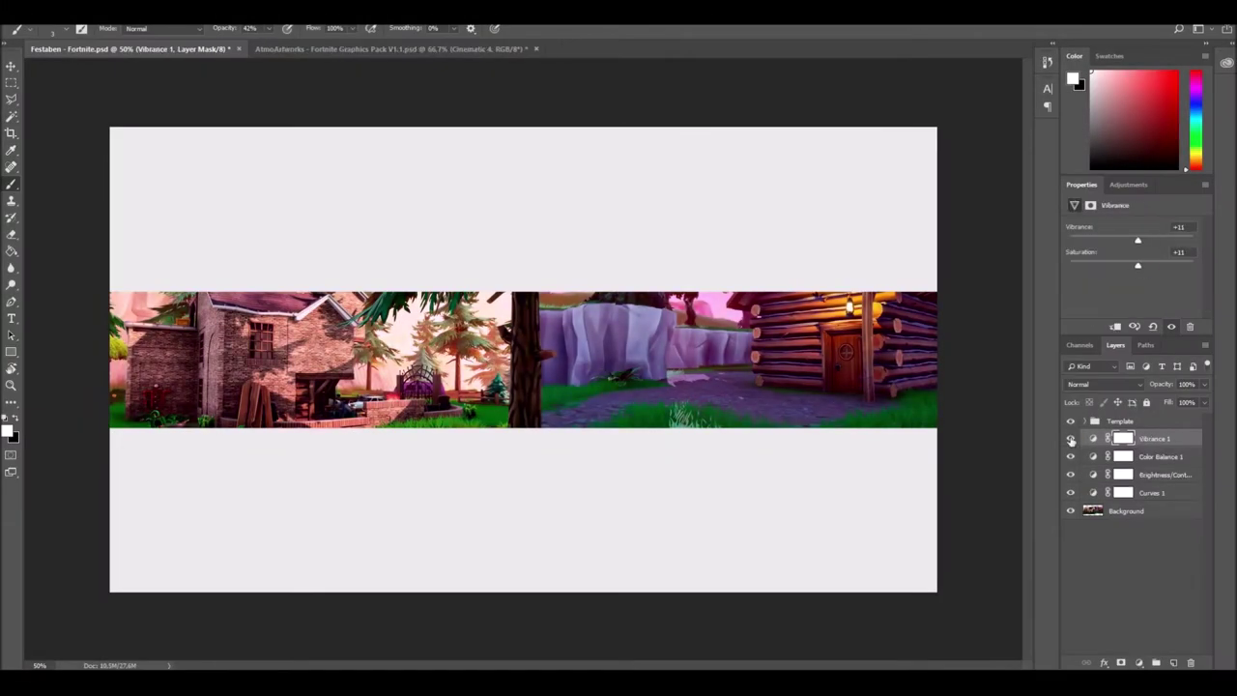
click(1138, 662)
click(1150, 571)
click(1138, 662)
click(1150, 583)
click(1138, 662)
click(1150, 507)
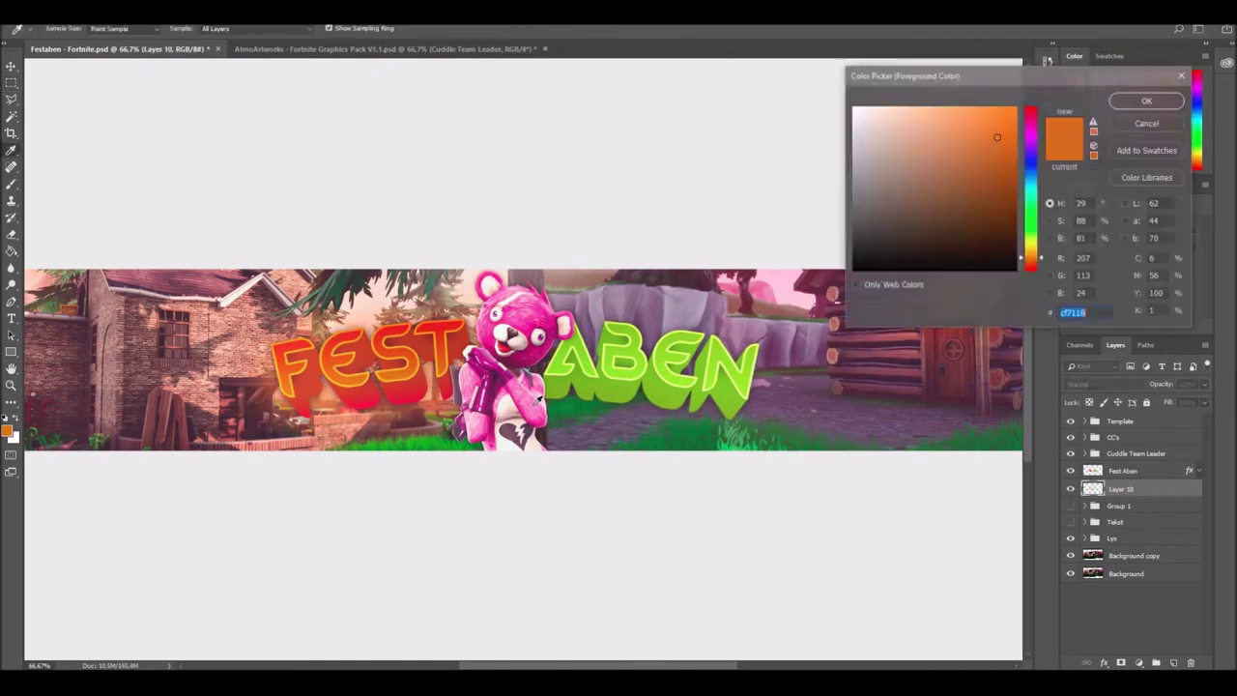
Set the brush opacity to 51%
scroll(666, 474, up, 3)
key(5)
key(1)
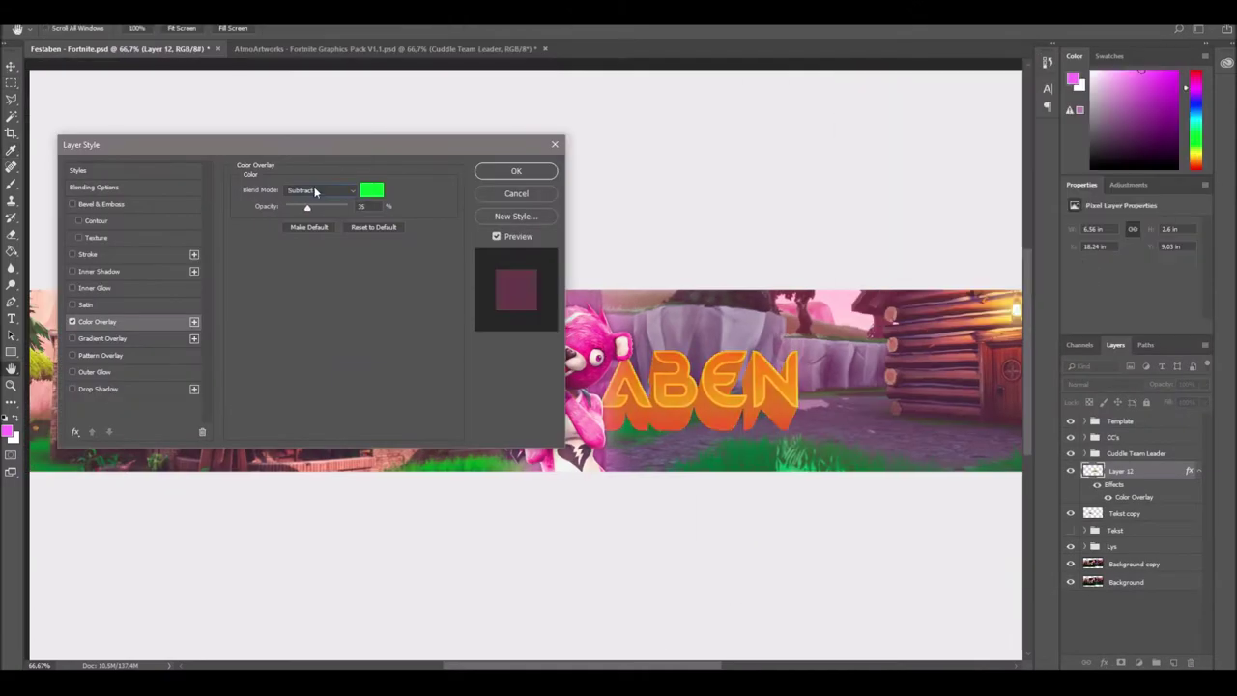
Choose a blending mode for ABEN's green Color Overlay
click(314, 191)
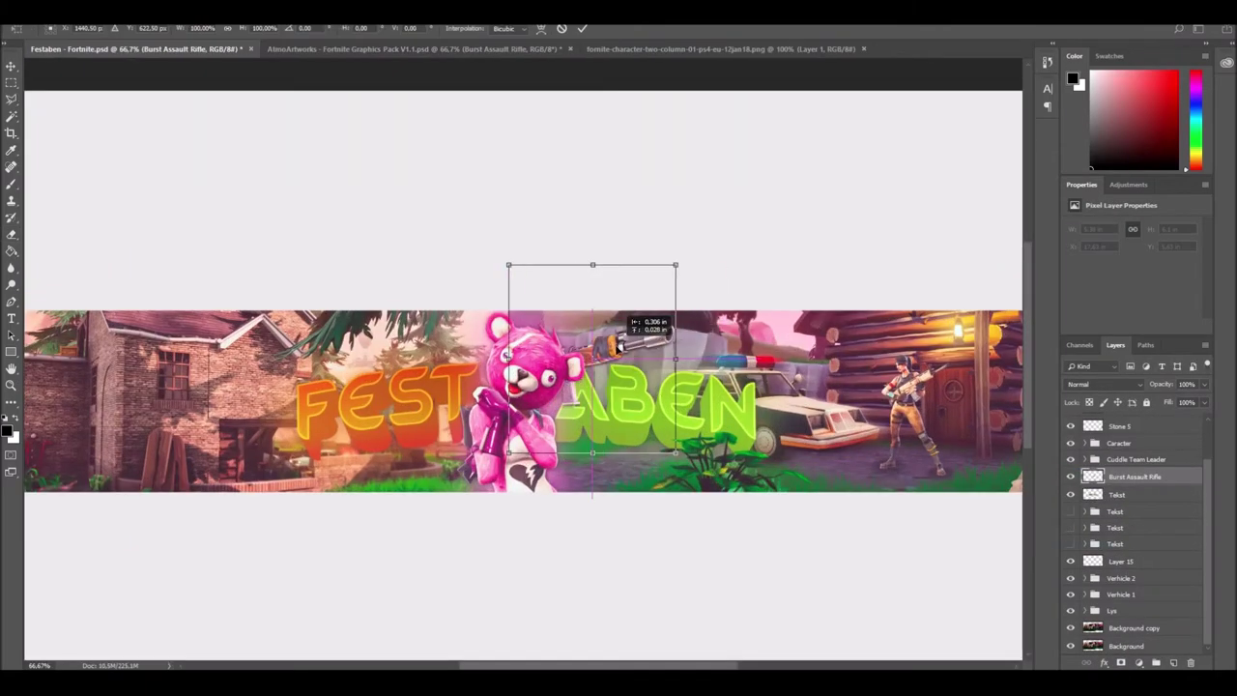
Lower the rifle beside the pink bear and set FORTNITE SPILLER tracking to 1000
drag(620, 345, 620, 444)
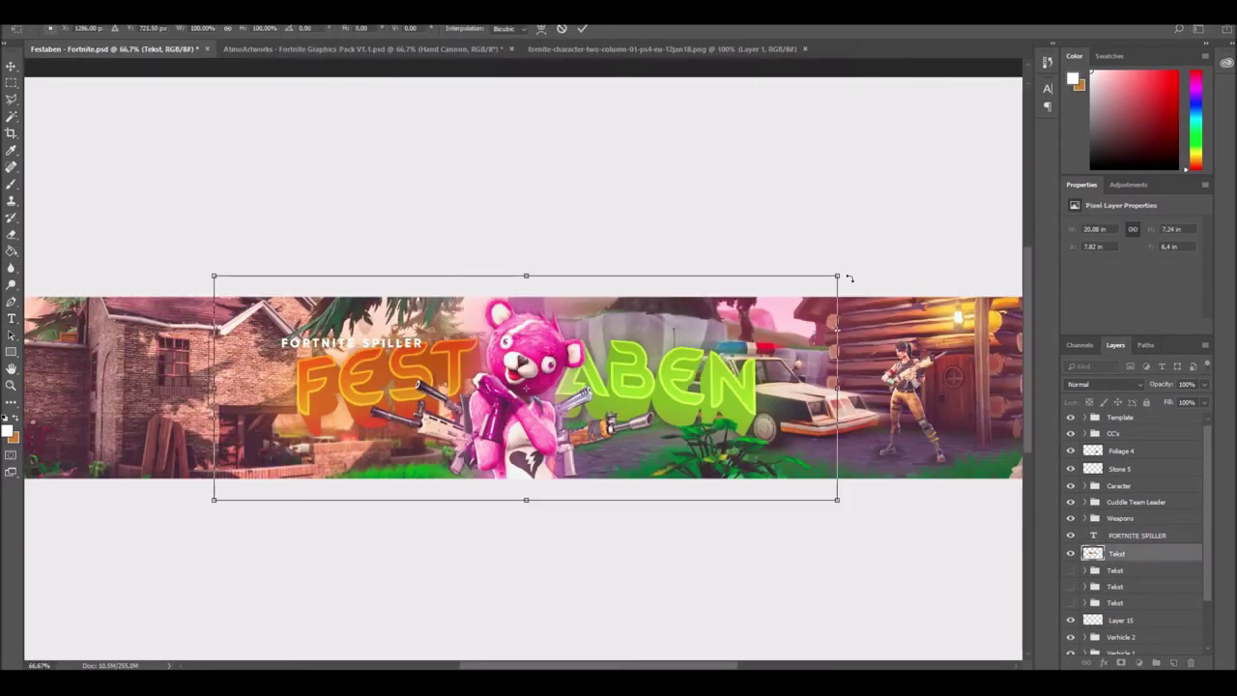
text(1000)
click(810, 348)
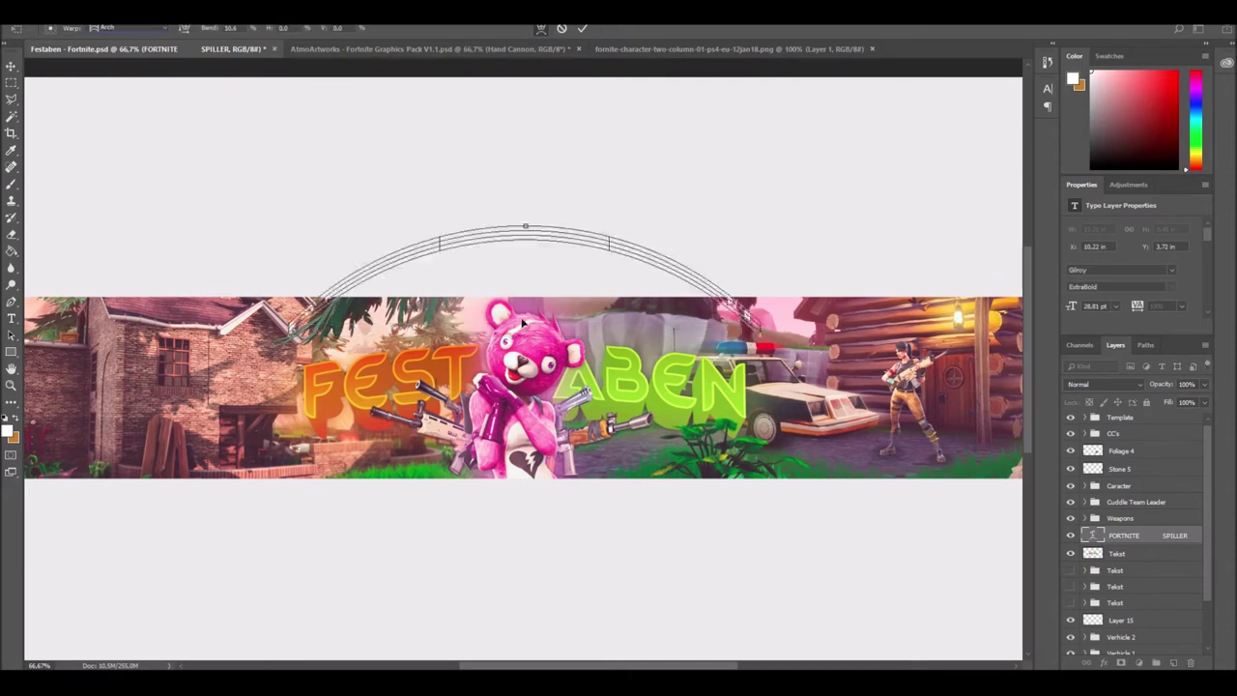
drag(1002, 171, 896, 387)
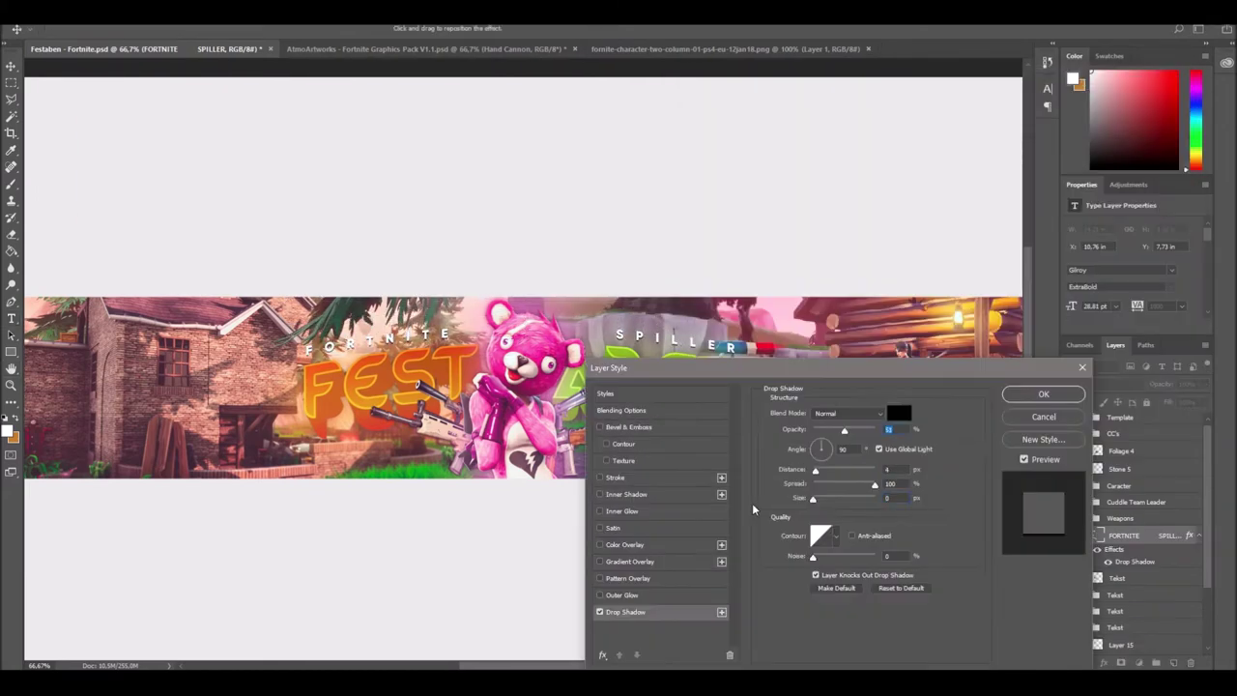